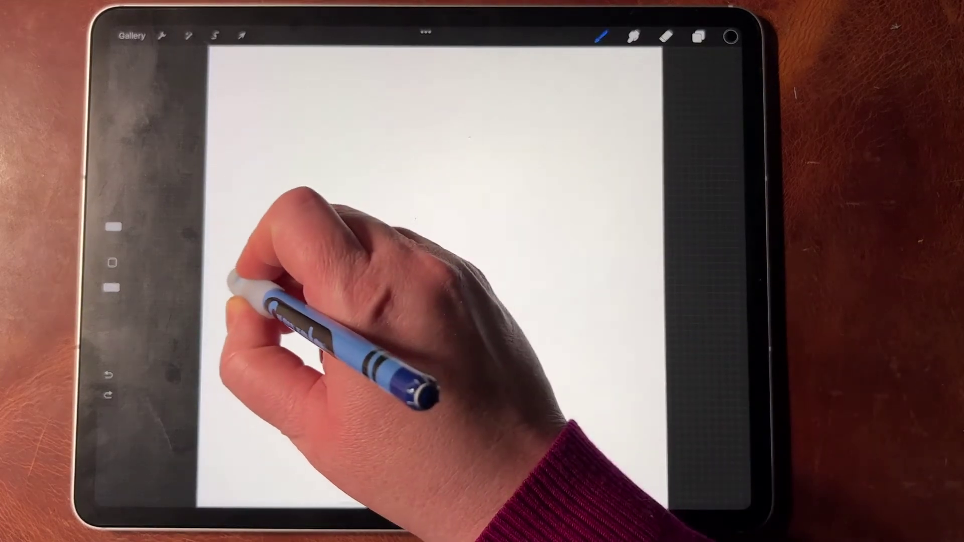
- Draw a stroke across the canvas middle and hold so QuickLine snaps it straight
{"action": "mouse_move", "coordinate": [248, 269]}
{"action": "left_mouse_down"}
{"action": "mouse_move", "coordinate": [518, 248]}
{"action": "mouse_move", "coordinate": [634, 258]}
{"action": "left_mouse_up"}
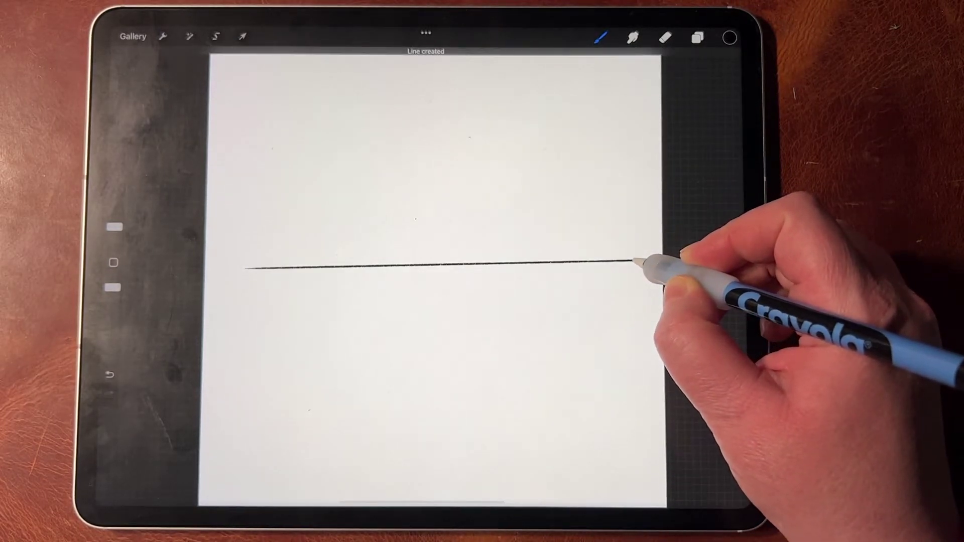
- Snap the held line horizontal, then swing its right end upward and shorten it before lifting
{"action": "left_click", "coordinate": [290, 404]}
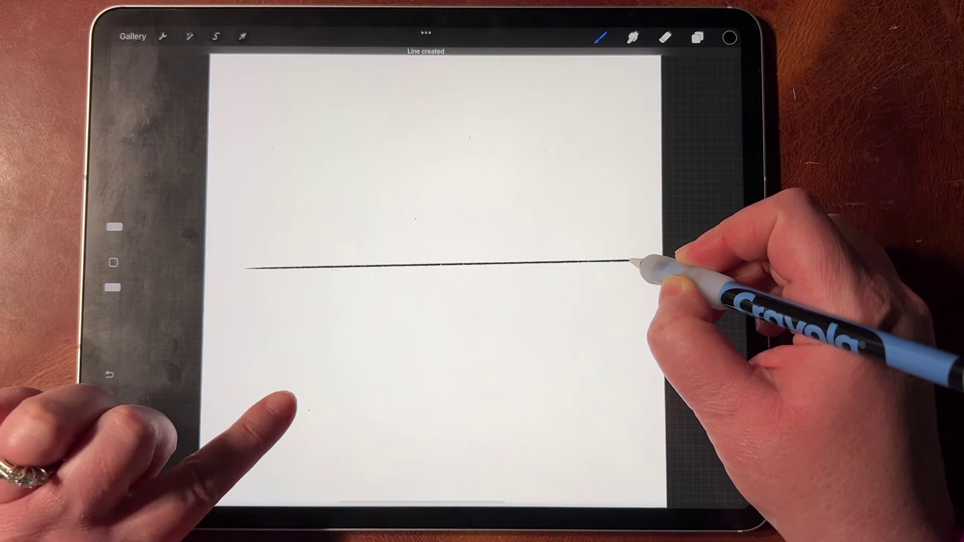
{"action": "left_click_drag", "start_coordinate": [635, 261], "coordinate": [631, 265]}
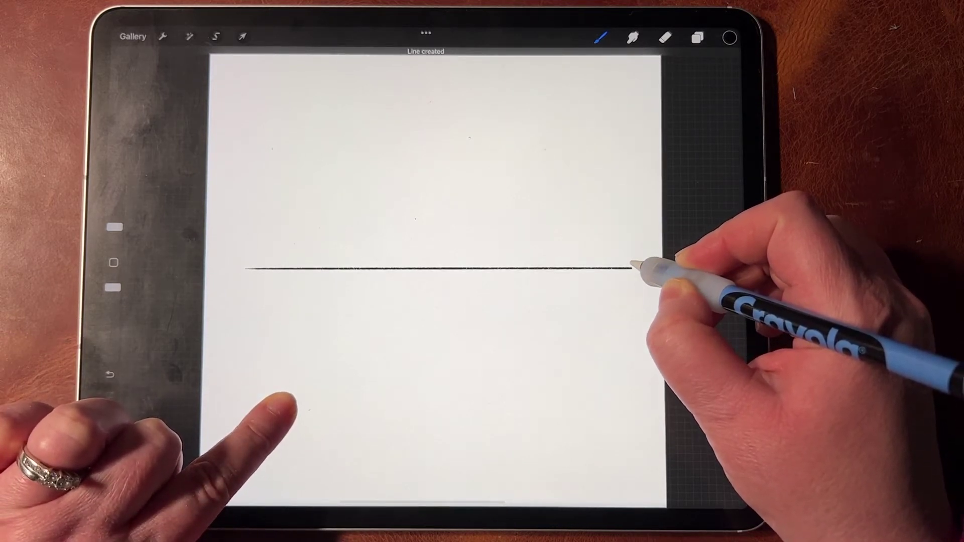
{"action": "left_click_drag", "start_coordinate": [631, 265], "coordinate": [564, 86]}
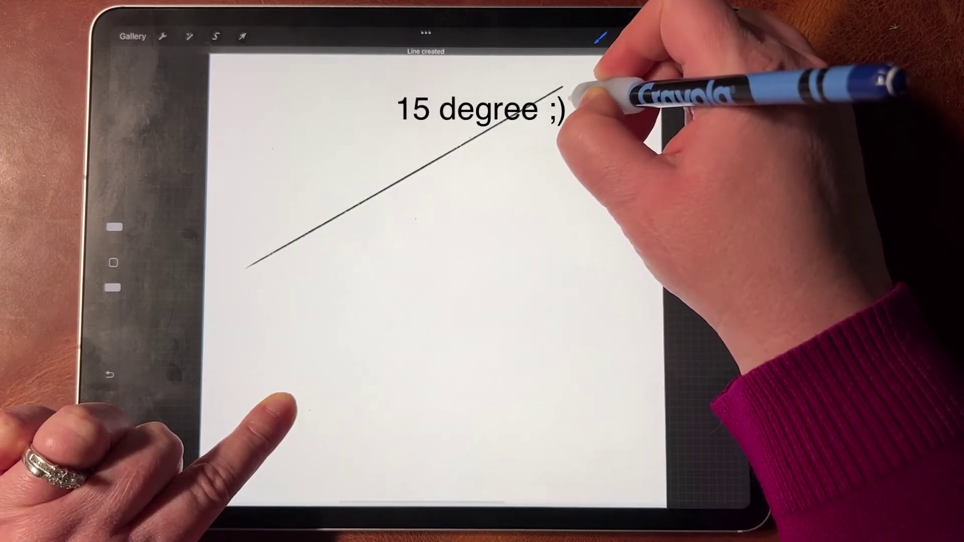
{"action": "mouse_move", "coordinate": [565, 85]}
{"action": "left_mouse_down"}
{"action": "mouse_move", "coordinate": [461, 56]}
{"action": "mouse_move", "coordinate": [607, 174]}
{"action": "mouse_move", "coordinate": [626, 267]}
{"action": "left_mouse_up"}
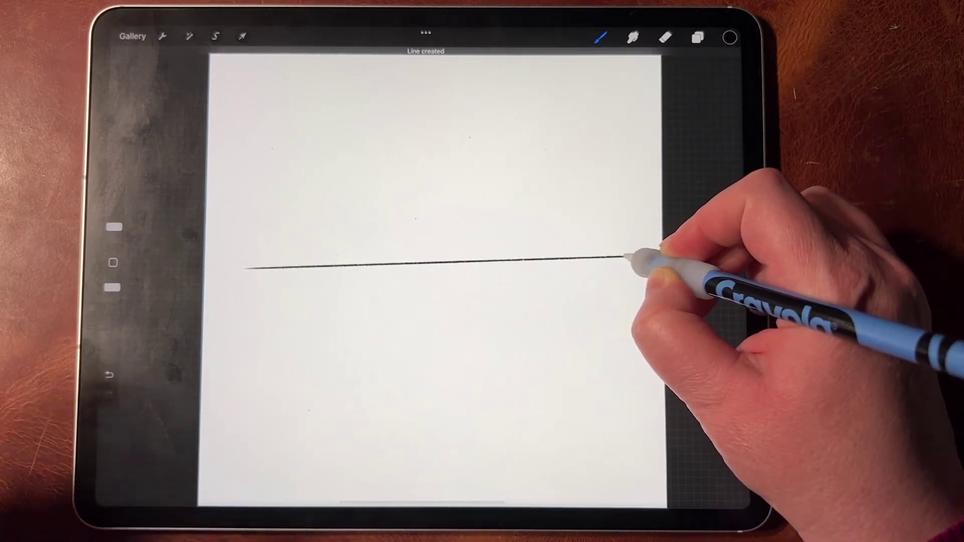
{"action": "mouse_move", "coordinate": [626, 268]}
{"action": "left_mouse_down"}
{"action": "mouse_move", "coordinate": [355, 263]}
{"action": "mouse_move", "coordinate": [640, 251]}
{"action": "mouse_move", "coordinate": [625, 374]}
{"action": "mouse_move", "coordinate": [581, 424]}
{"action": "mouse_move", "coordinate": [635, 308]}
{"action": "mouse_move", "coordinate": [585, 190]}
{"action": "mouse_move", "coordinate": [411, 194]}
{"action": "mouse_move", "coordinate": [302, 376]}
{"action": "mouse_move", "coordinate": [484, 344]}
{"action": "mouse_move", "coordinate": [592, 219]}
{"action": "mouse_move", "coordinate": [595, 190]}
{"action": "left_mouse_up"}
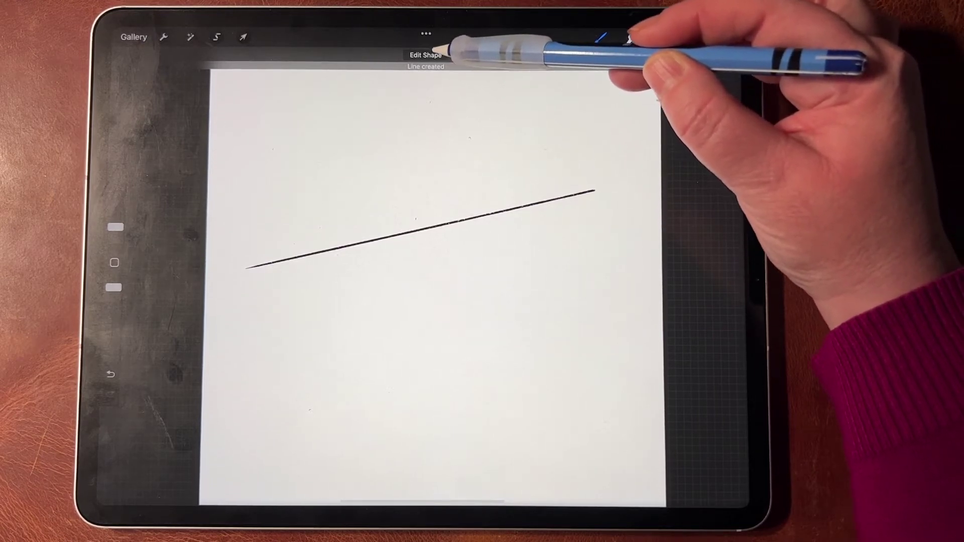
- Use Edit Shape to drag the right endpoint down so the line lies level, then resume the brush
{"action": "left_click", "coordinate": [436, 55]}
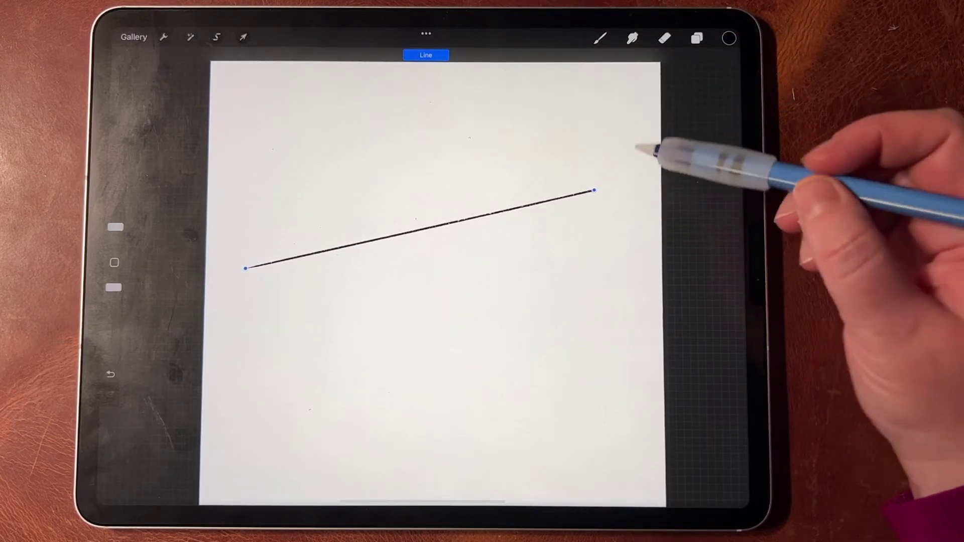
{"action": "mouse_move", "coordinate": [595, 192]}
{"action": "left_mouse_down"}
{"action": "mouse_move", "coordinate": [501, 437]}
{"action": "mouse_move", "coordinate": [472, 330]}
{"action": "mouse_move", "coordinate": [602, 316]}
{"action": "mouse_move", "coordinate": [585, 237]}
{"action": "mouse_move", "coordinate": [534, 194]}
{"action": "mouse_move", "coordinate": [468, 232]}
{"action": "mouse_move", "coordinate": [487, 314]}
{"action": "mouse_move", "coordinate": [510, 316]}
{"action": "mouse_move", "coordinate": [530, 299]}
{"action": "mouse_move", "coordinate": [560, 241]}
{"action": "mouse_move", "coordinate": [555, 269]}
{"action": "left_mouse_up"}
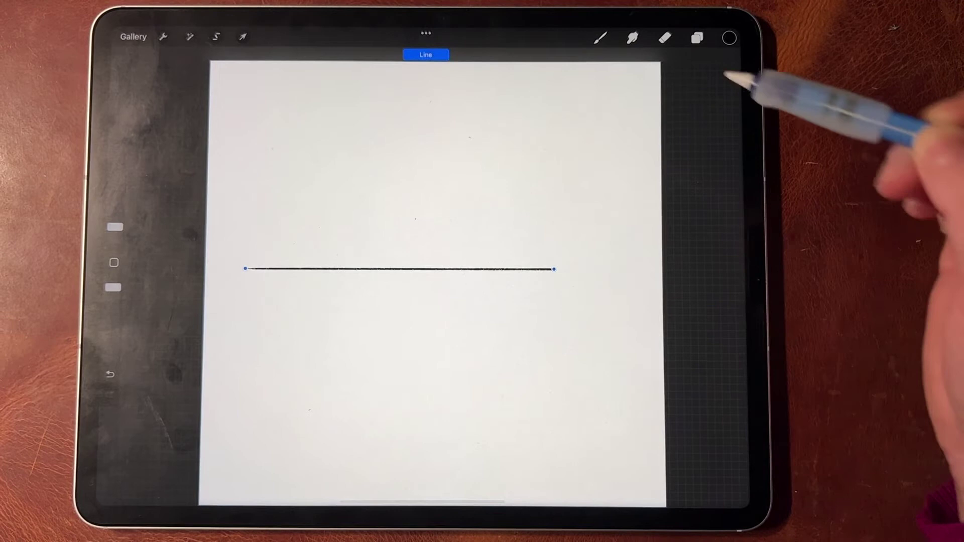
{"action": "left_click", "coordinate": [600, 37]}
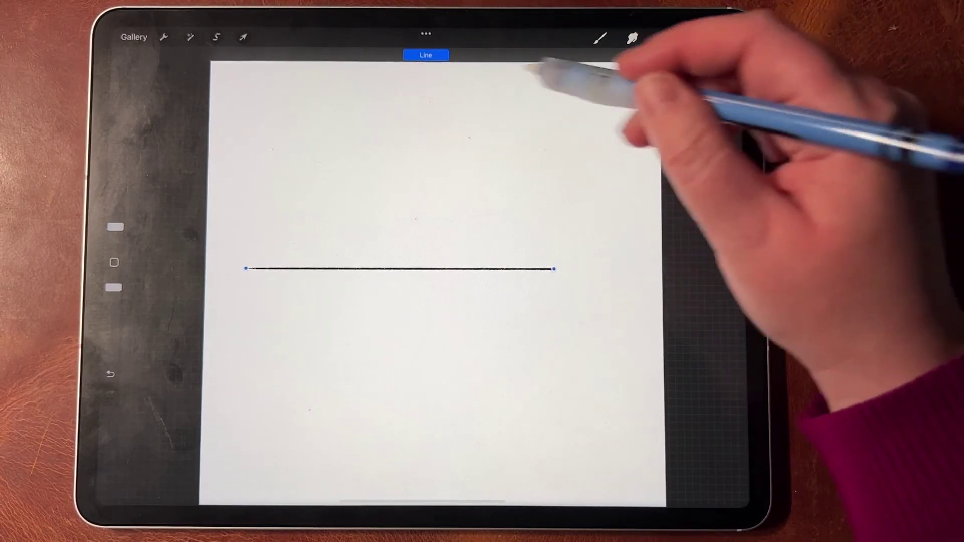
- Undo a stray curved stroke drawn above the line and start transforming the line
{"action": "mouse_move", "coordinate": [396, 190]}
{"action": "left_mouse_down"}
{"action": "mouse_move", "coordinate": [465, 115]}
{"action": "mouse_move", "coordinate": [474, 176]}
{"action": "left_mouse_up"}
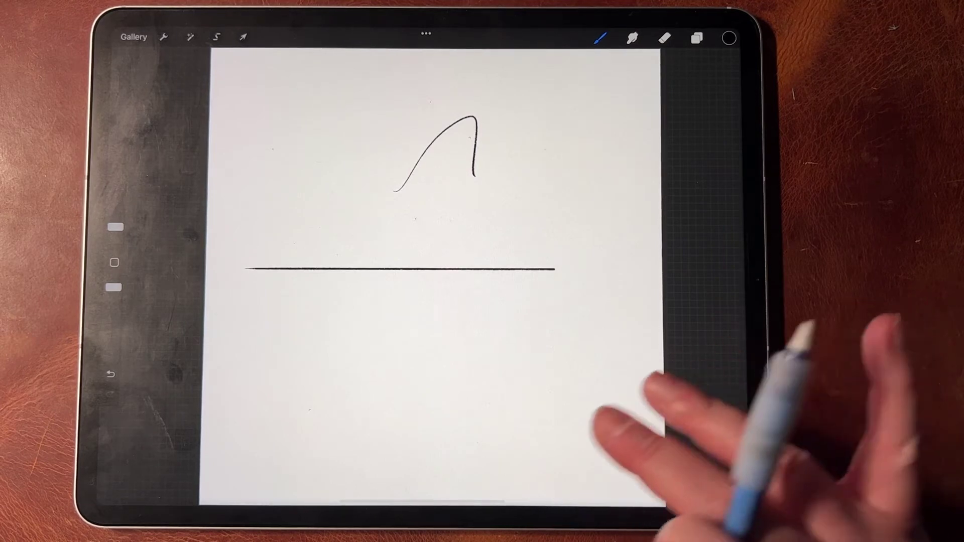
{"action": "key", "text": "ctrl+z"}
{"action": "left_click", "coordinate": [243, 36]}
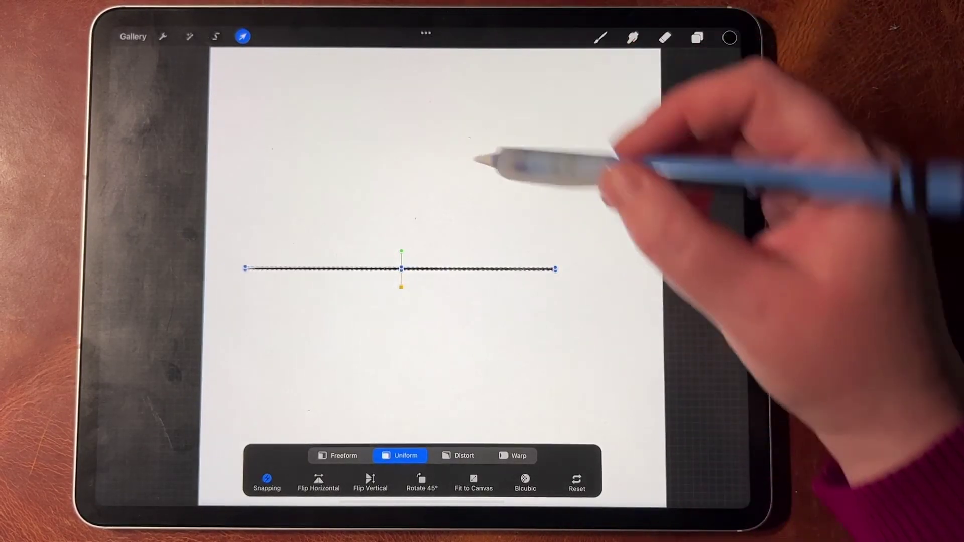
- Rotate the line 90° around its centre so it stands vertical
{"action": "mouse_move", "coordinate": [403, 251]}
{"action": "left_mouse_down"}
{"action": "mouse_move", "coordinate": [461, 256]}
{"action": "mouse_move", "coordinate": [376, 351]}
{"action": "mouse_move", "coordinate": [316, 269]}
{"action": "left_mouse_up"}
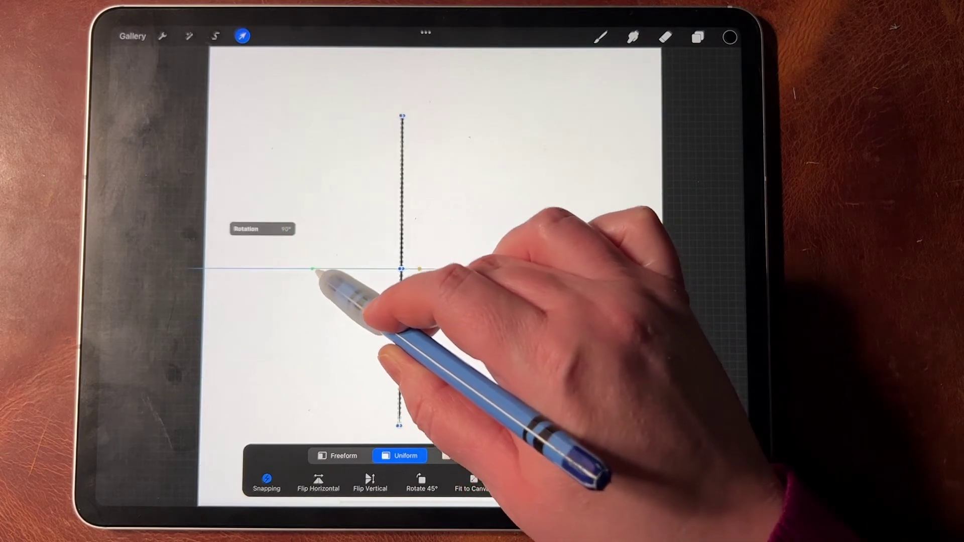
- Switch off Snapping and Magnetics in the transform snapping settings
{"action": "left_click", "coordinate": [267, 480]}
{"action": "left_click", "coordinate": [310, 373]}
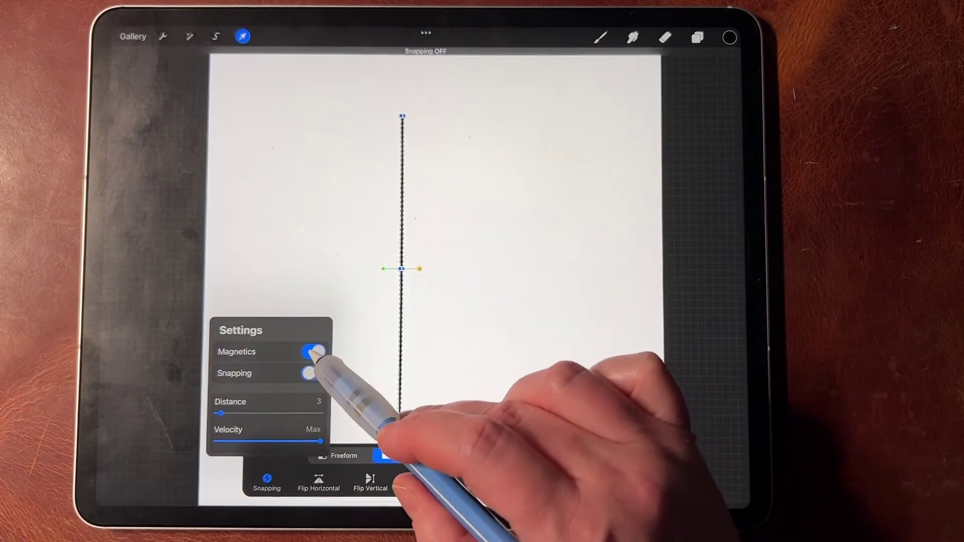
{"action": "left_click", "coordinate": [312, 352]}
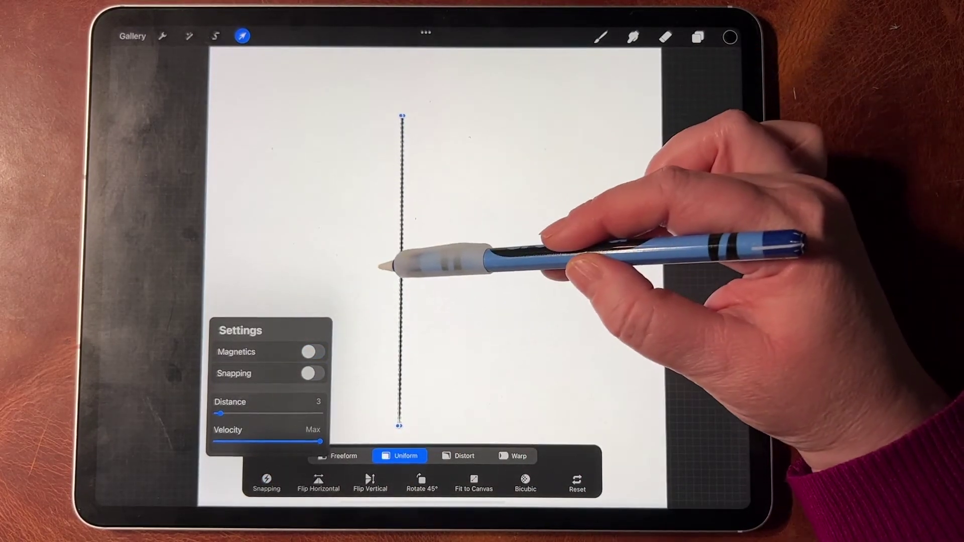
{"action": "left_click", "coordinate": [375, 270]}
- Rotate the line freely back toward vertical and shorten it from its bottom end
{"action": "left_click_drag", "start_coordinate": [398, 288], "coordinate": [433, 271]}
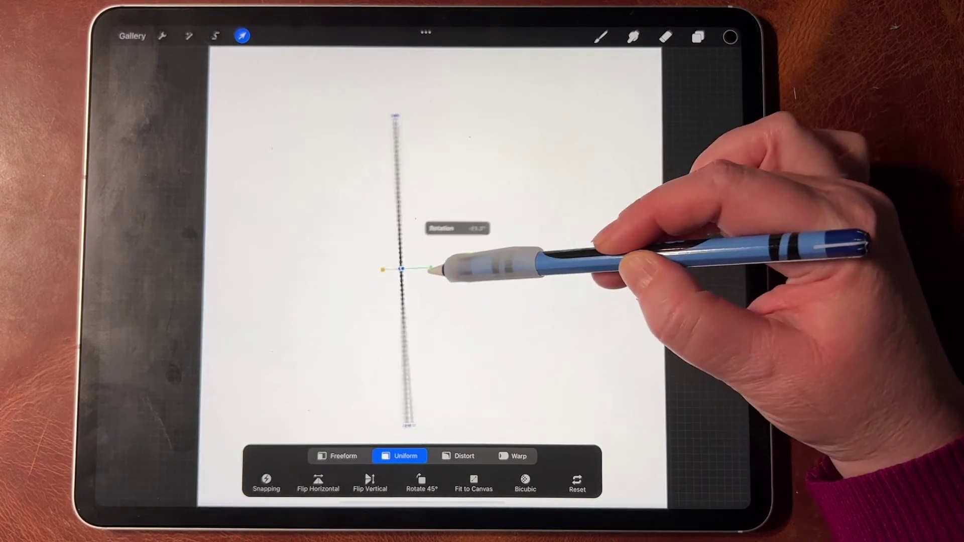
{"action": "mouse_move", "coordinate": [401, 300]}
{"action": "left_mouse_down"}
{"action": "mouse_move", "coordinate": [439, 264]}
{"action": "mouse_move", "coordinate": [420, 270]}
{"action": "left_mouse_up"}
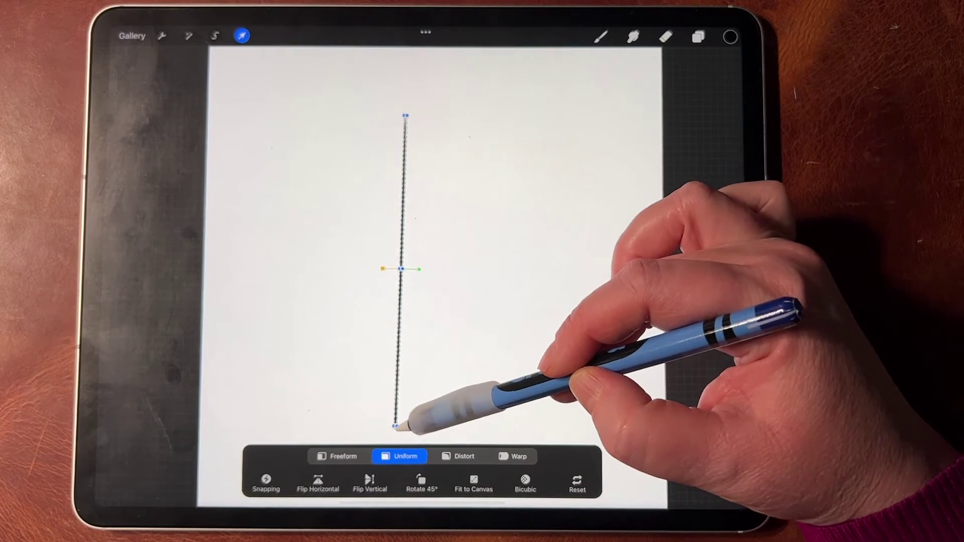
{"action": "mouse_move", "coordinate": [396, 419]}
{"action": "left_mouse_down"}
{"action": "mouse_move", "coordinate": [400, 251]}
{"action": "mouse_move", "coordinate": [396, 400]}
{"action": "left_mouse_up"}
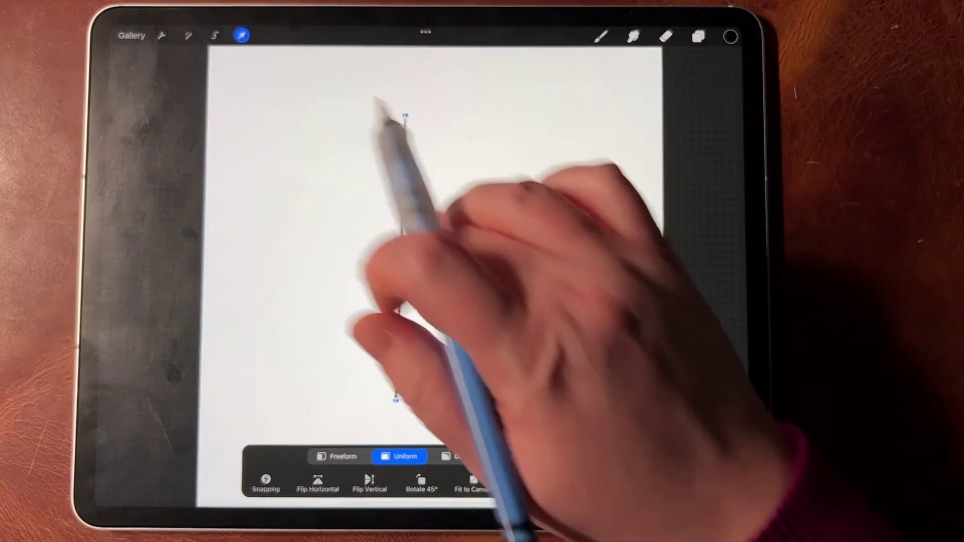
- Hide Layer 4 with the vertical line and add a new empty Layer 5 above it
{"action": "left_click", "coordinate": [697, 38]}
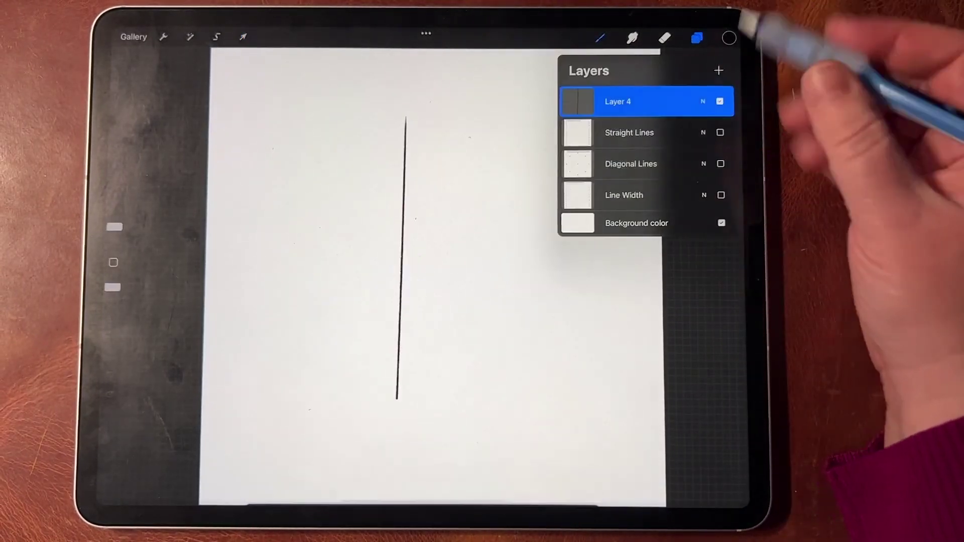
{"action": "left_click", "coordinate": [721, 101]}
{"action": "left_click", "coordinate": [719, 70]}
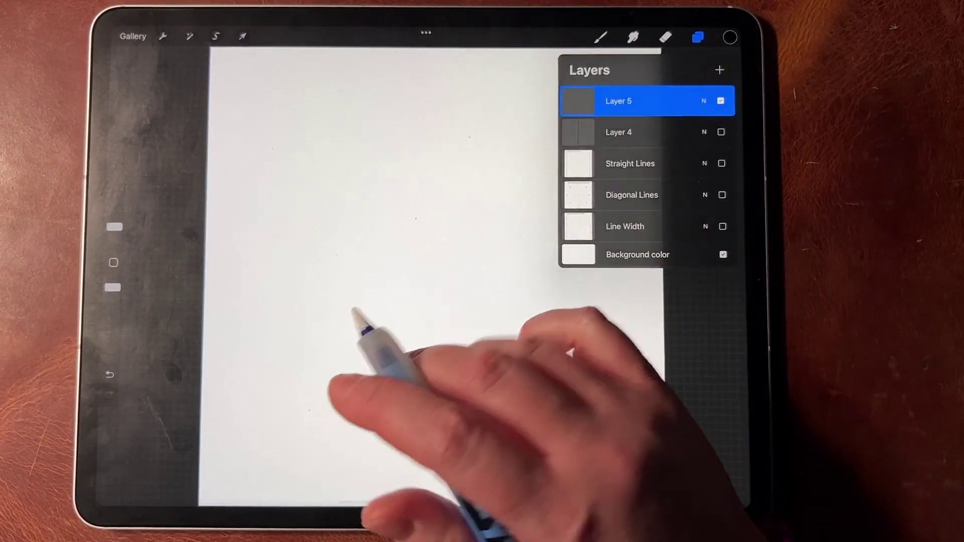
{"action": "left_click", "coordinate": [600, 37]}
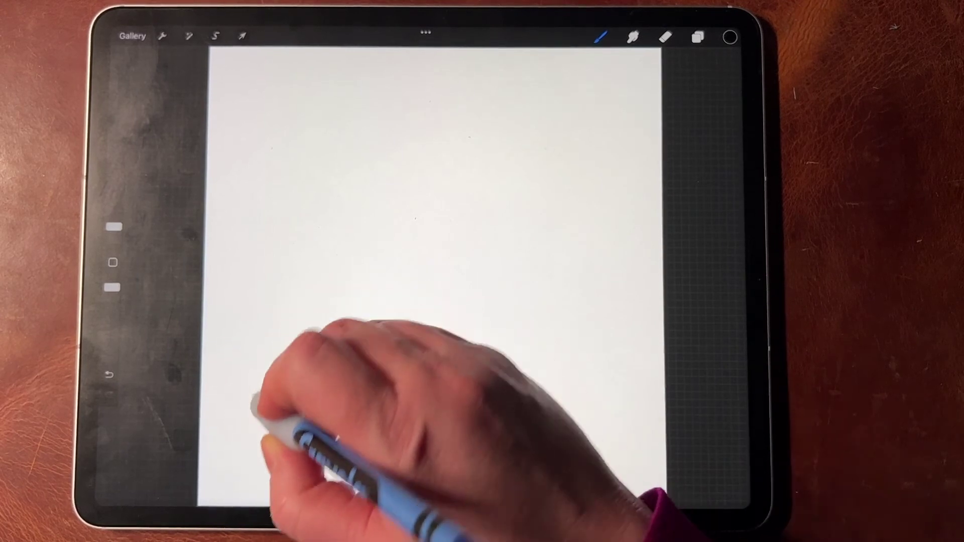
- Draw a long stroke from lower left to upper right and hold so QuickLine straightens it
{"action": "left_click_drag", "start_coordinate": [238, 445], "coordinate": [550, 121]}
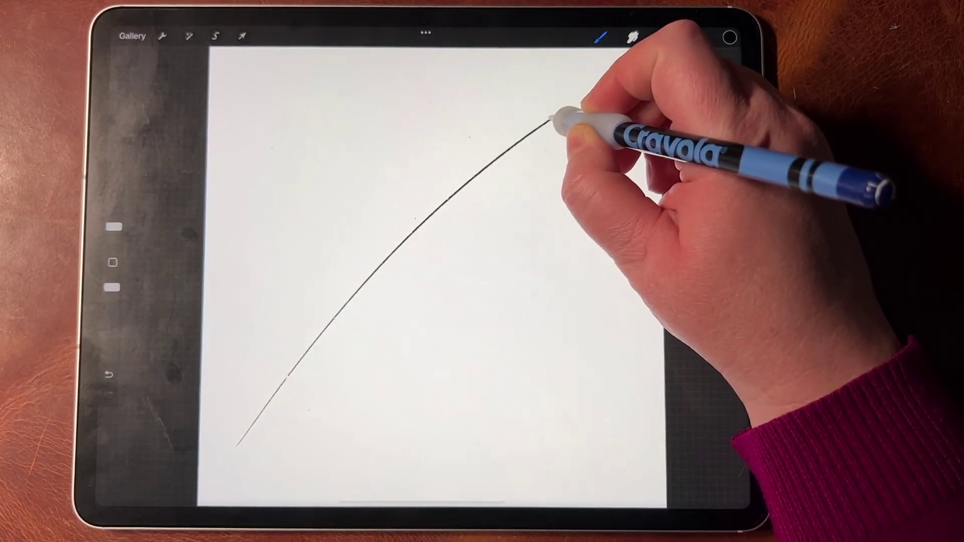